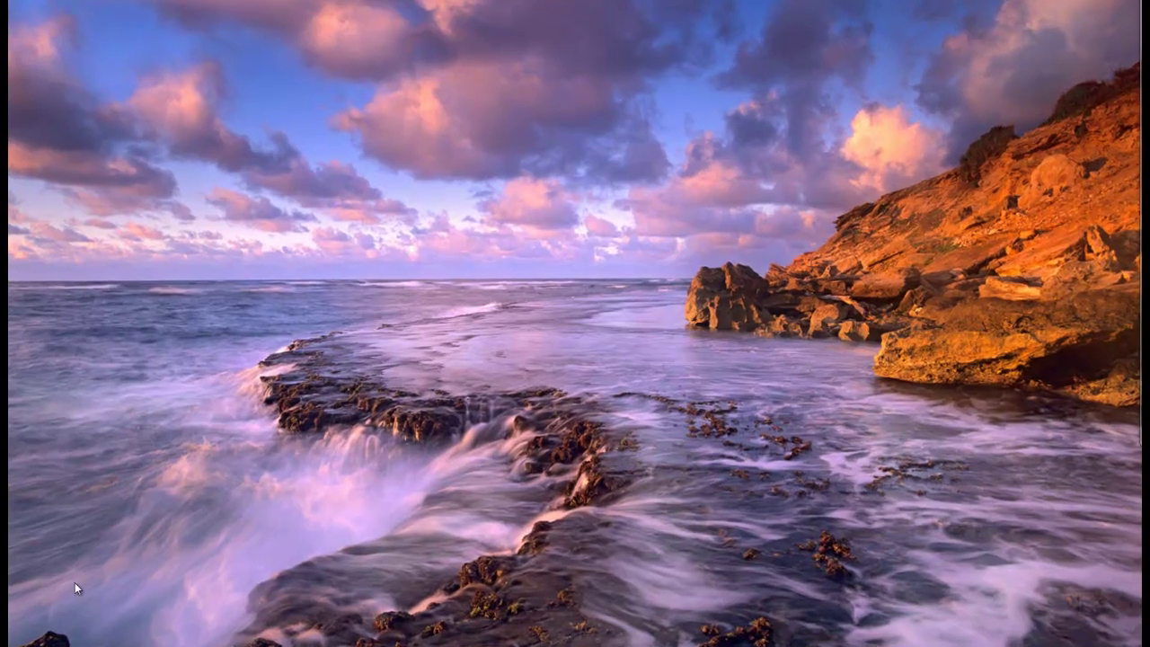
Open Control Panel and list all items as Large icons, passing through Category view first.
{"action": "left_click", "coordinate": [74, 636]}
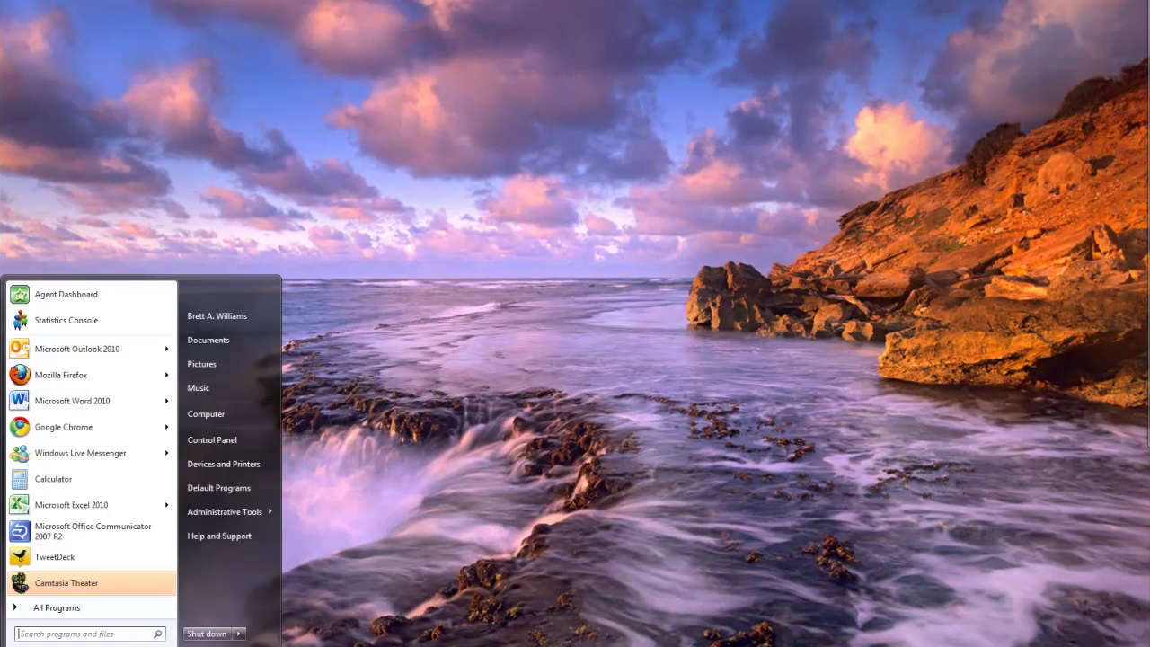
{"action": "left_click", "coordinate": [215, 441]}
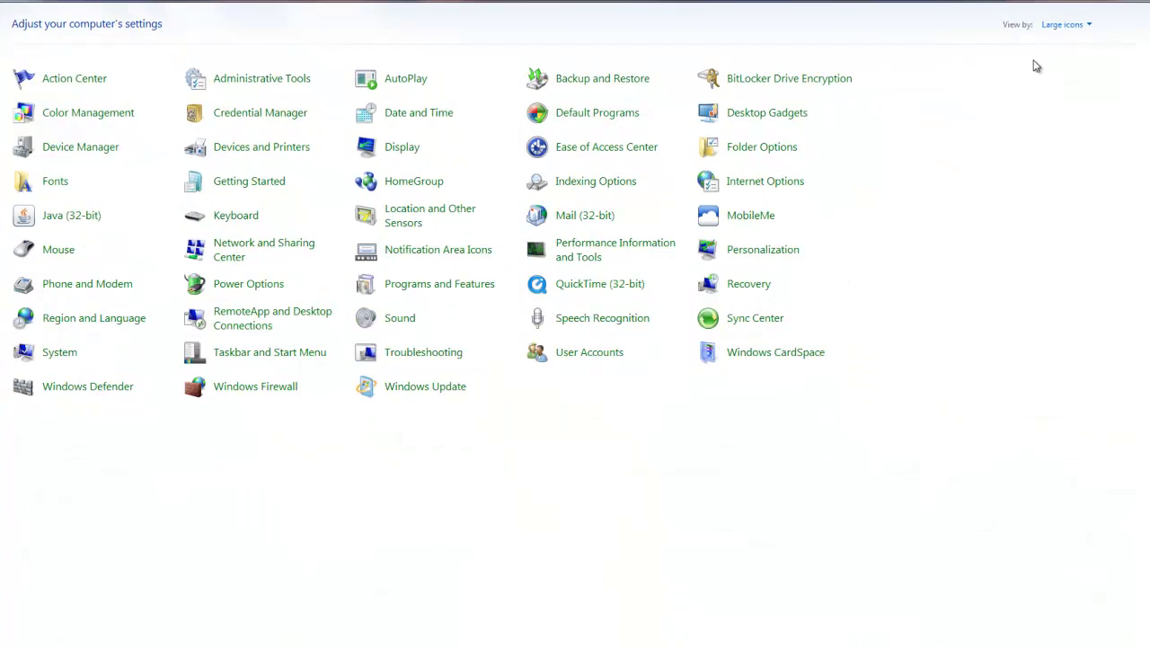
{"action": "left_click", "coordinate": [1074, 26]}
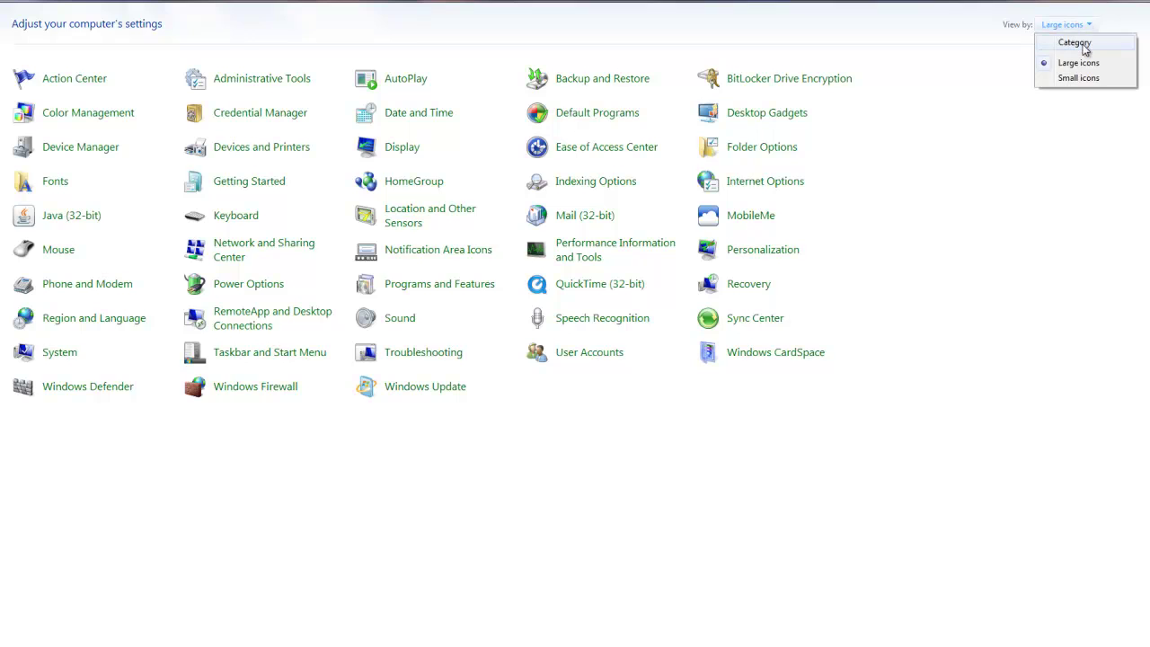
{"action": "left_click", "coordinate": [1086, 41]}
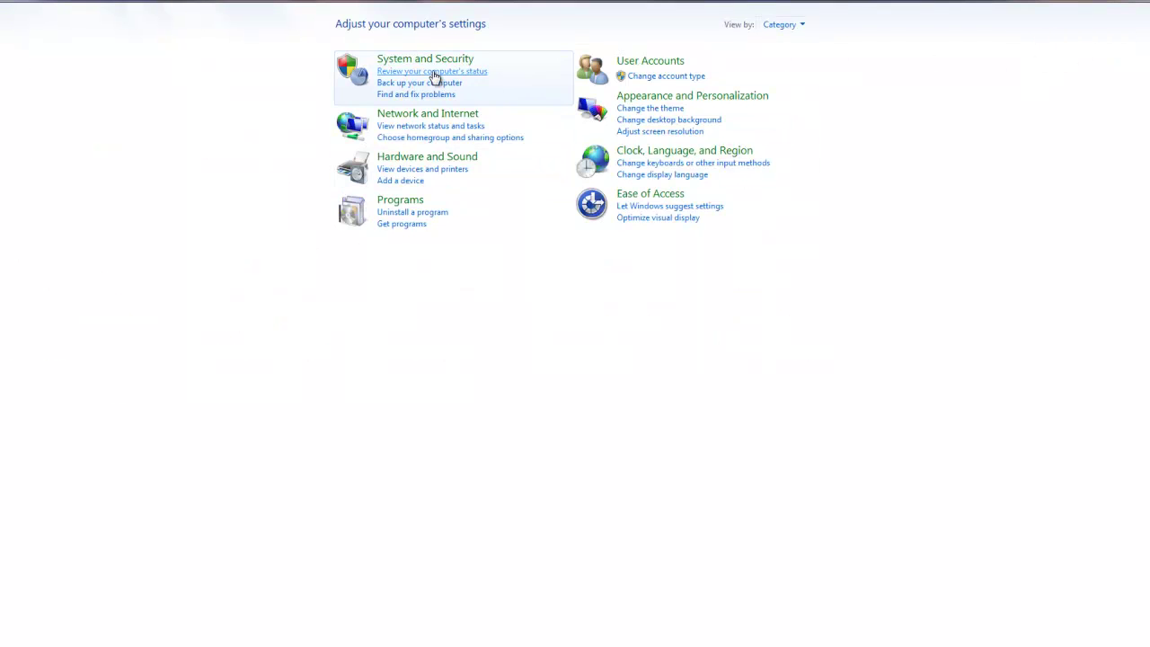
{"action": "left_click", "coordinate": [800, 30]}
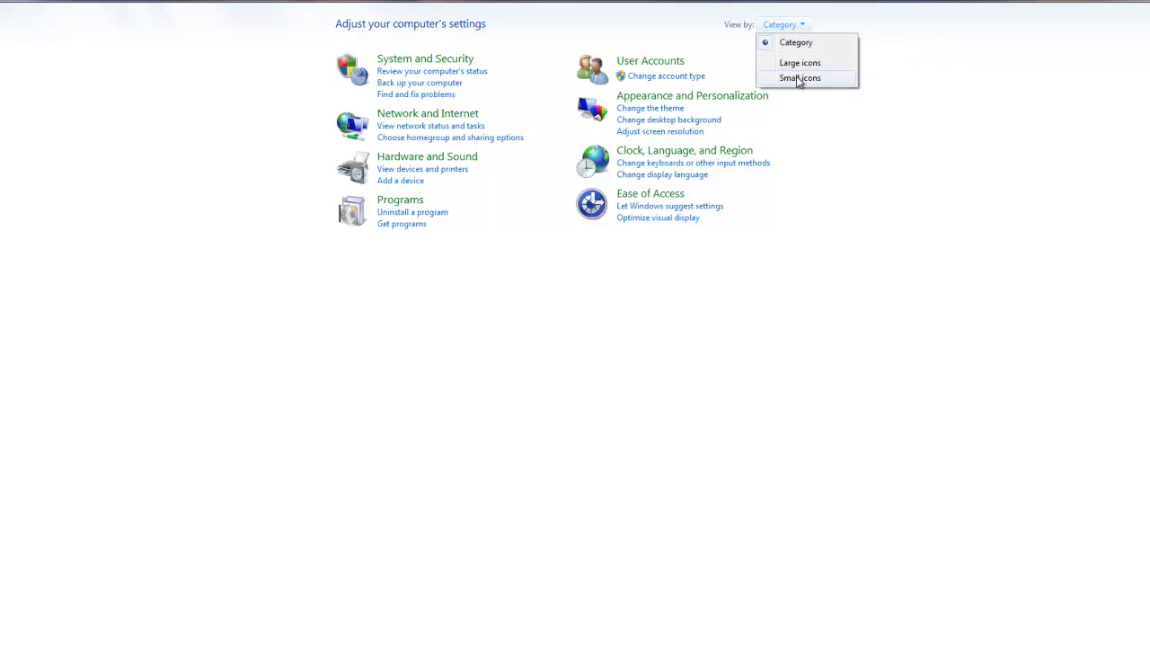
{"action": "left_click", "coordinate": [801, 63]}
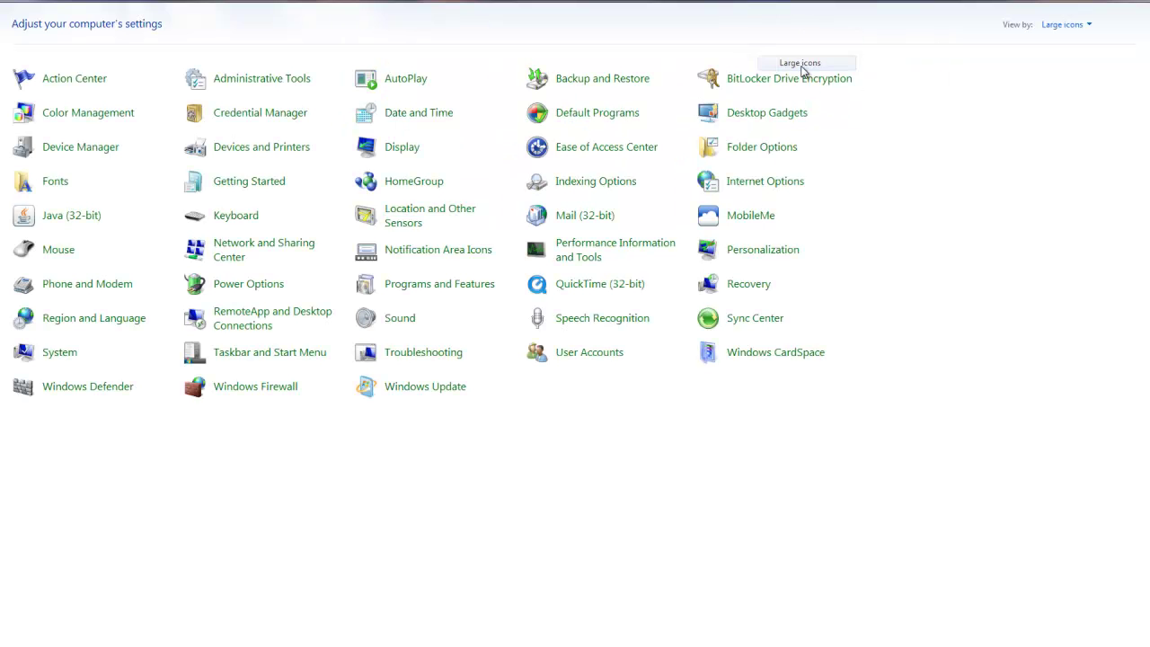
From Mail (32-bit) profiles, add a new profile named 'Outlook Anywhere'.
{"action": "left_click", "coordinate": [565, 221]}
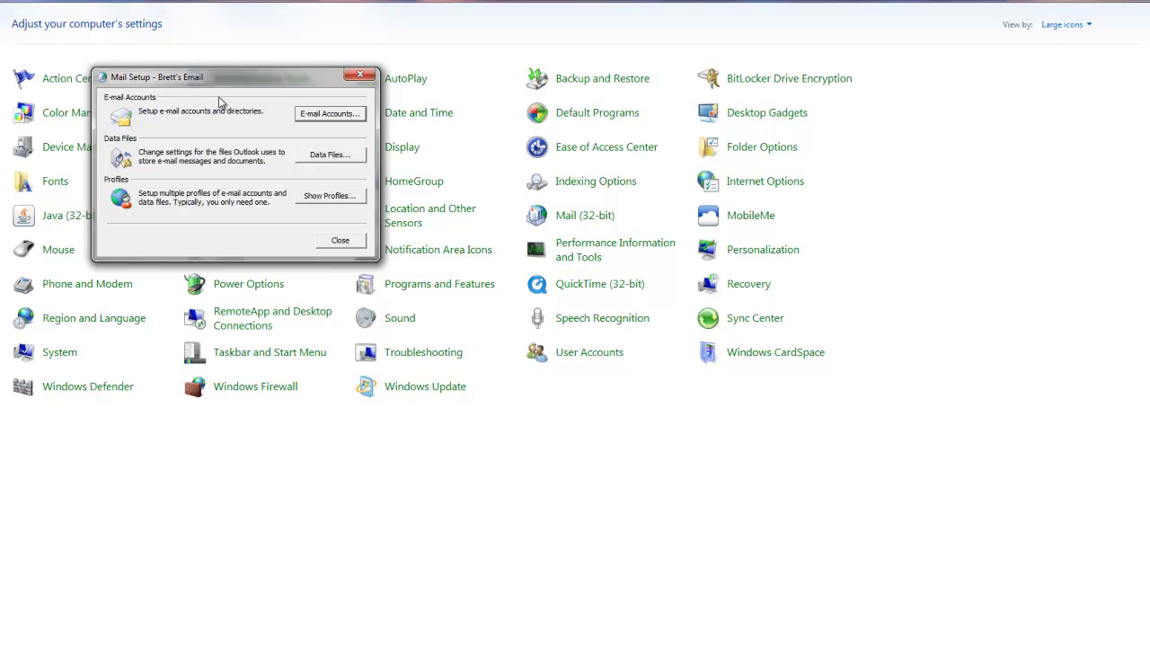
{"action": "left_click", "coordinate": [316, 197]}
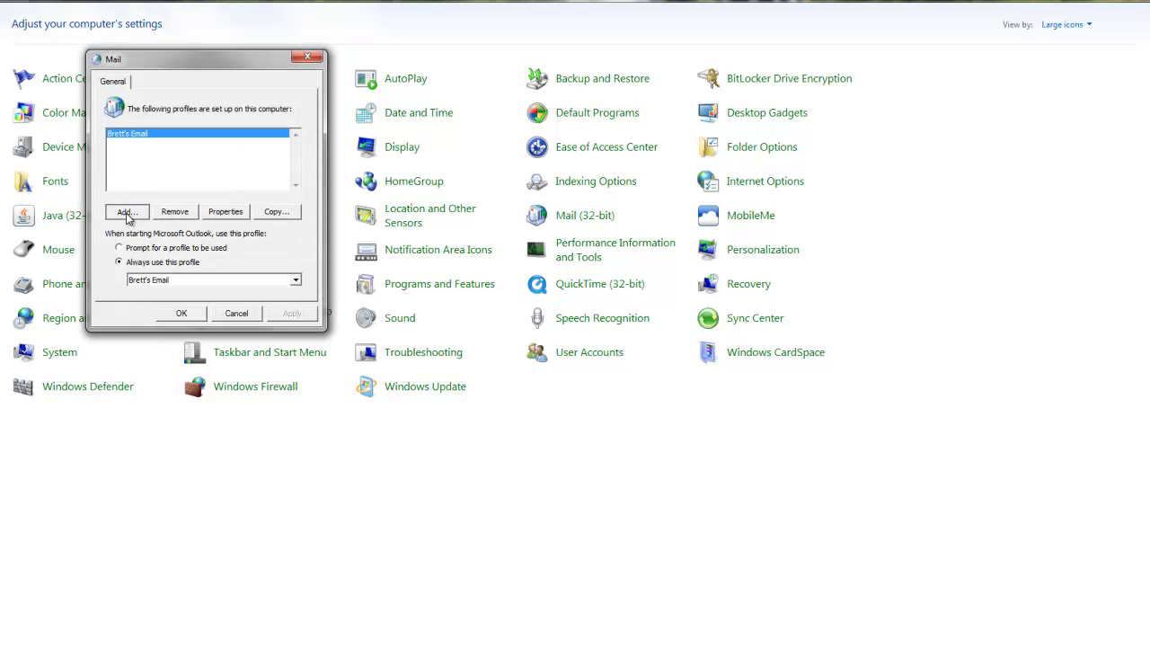
{"action": "left_click", "coordinate": [125, 212]}
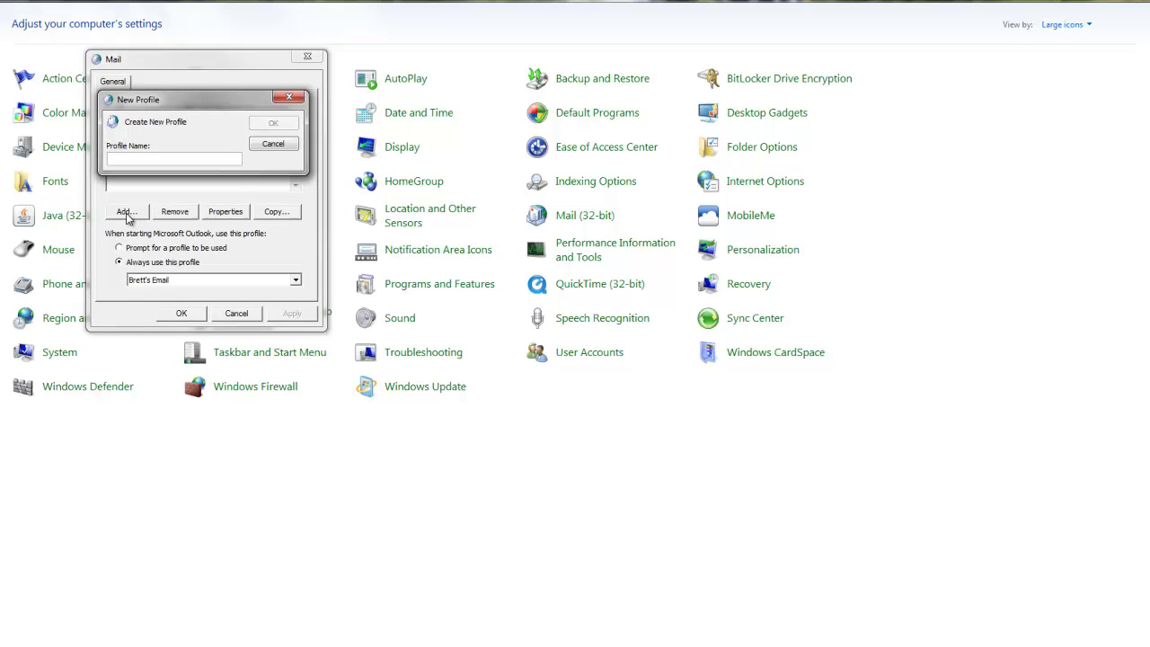
{"action": "type", "text": "Outlook A"}
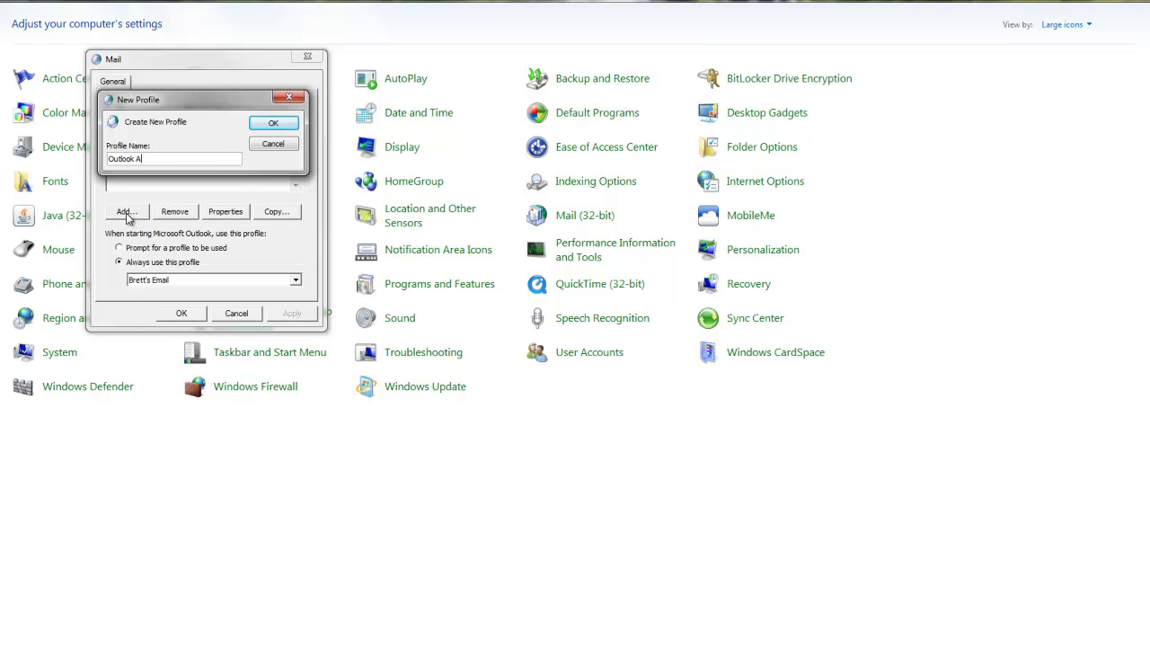
{"action": "type", "text": "nywhere"}
Choose manual server configuration with the Microsoft Exchange or compatible service account type.
{"action": "left_click", "coordinate": [269, 124]}
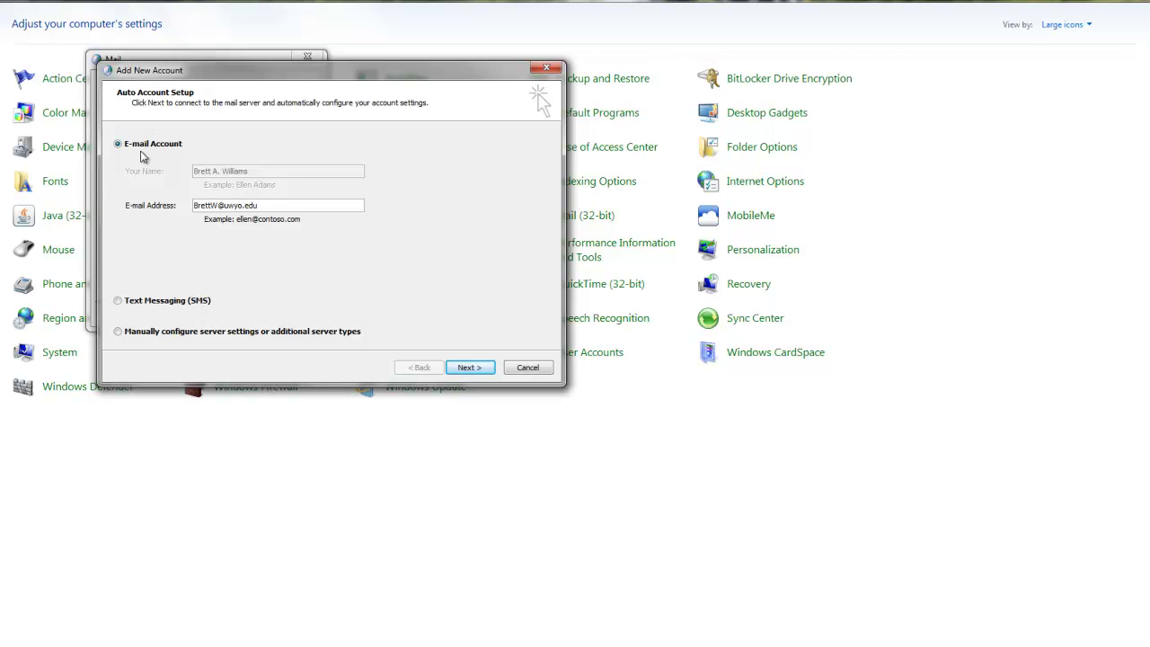
{"action": "left_click", "coordinate": [118, 334]}
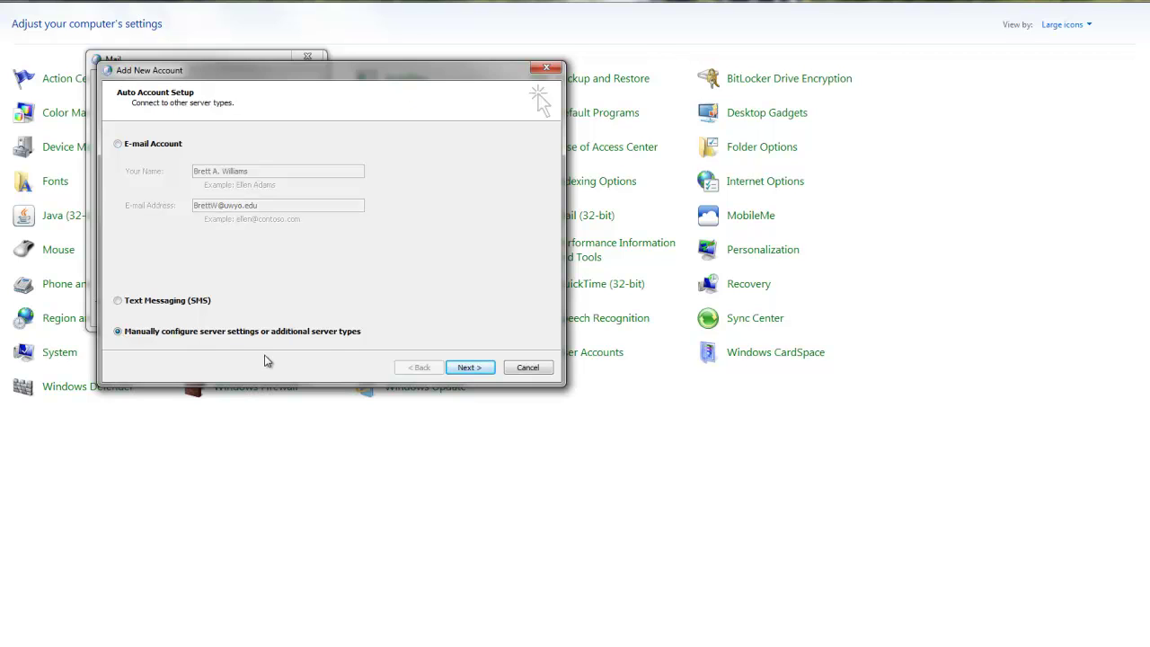
{"action": "left_click", "coordinate": [464, 371]}
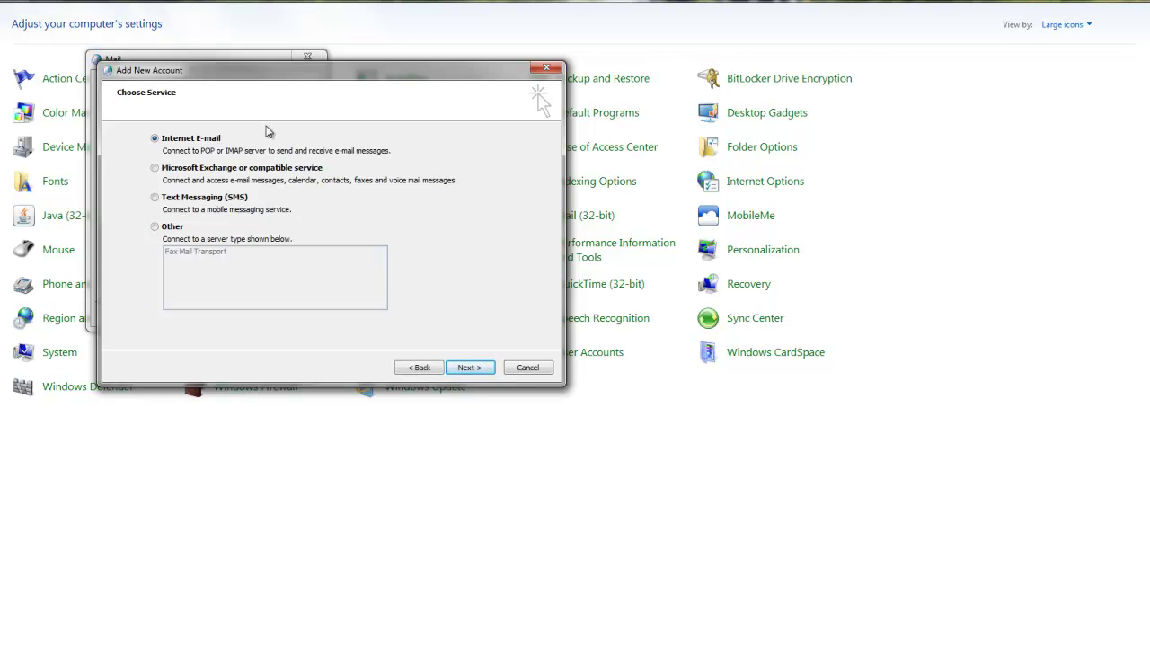
{"action": "left_click", "coordinate": [154, 168]}
{"action": "left_click", "coordinate": [469, 368]}
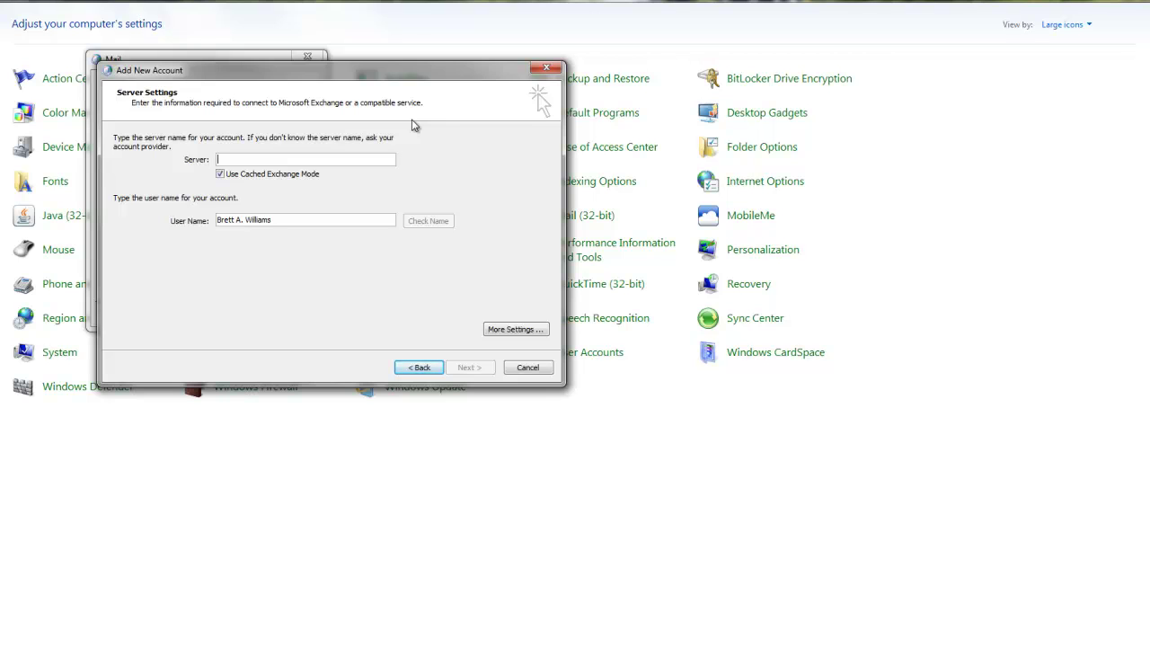
Enter server ponyexpress-mb1.uwyo.edu and replace the prefilled user name with the account's login name.
{"action": "type", "text": "ponyex"}
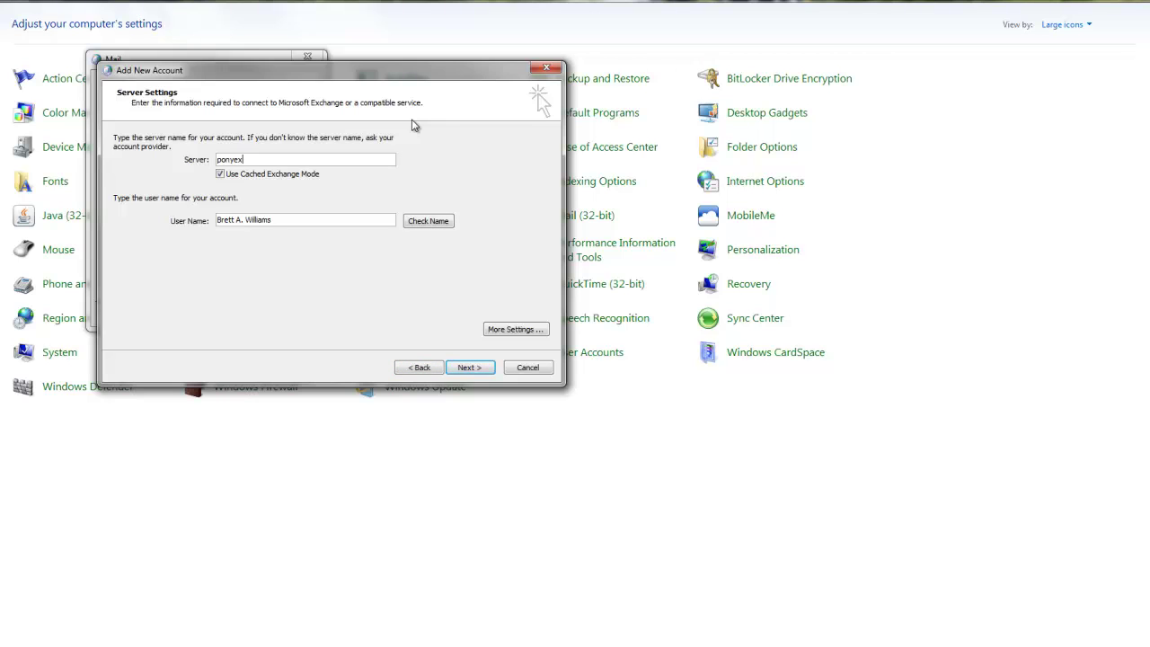
{"action": "type", "text": "press-mb1.uwyo.edu"}
{"action": "left_click_drag", "start_coordinate": [274, 221], "coordinate": [206, 213]}
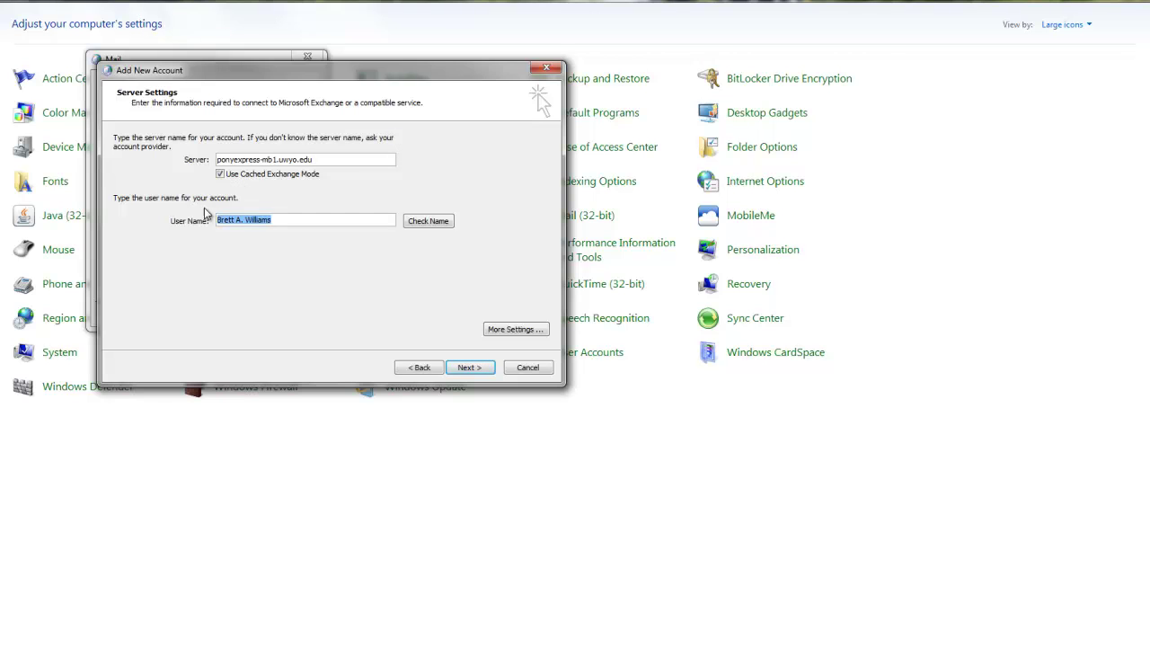
{"action": "type", "text": "userhelp"}
Enable Exchange over HTTP via proxy uwmail.uwyo.edu, using HTTP first on fast and slow networks.
{"action": "left_click", "coordinate": [501, 331]}
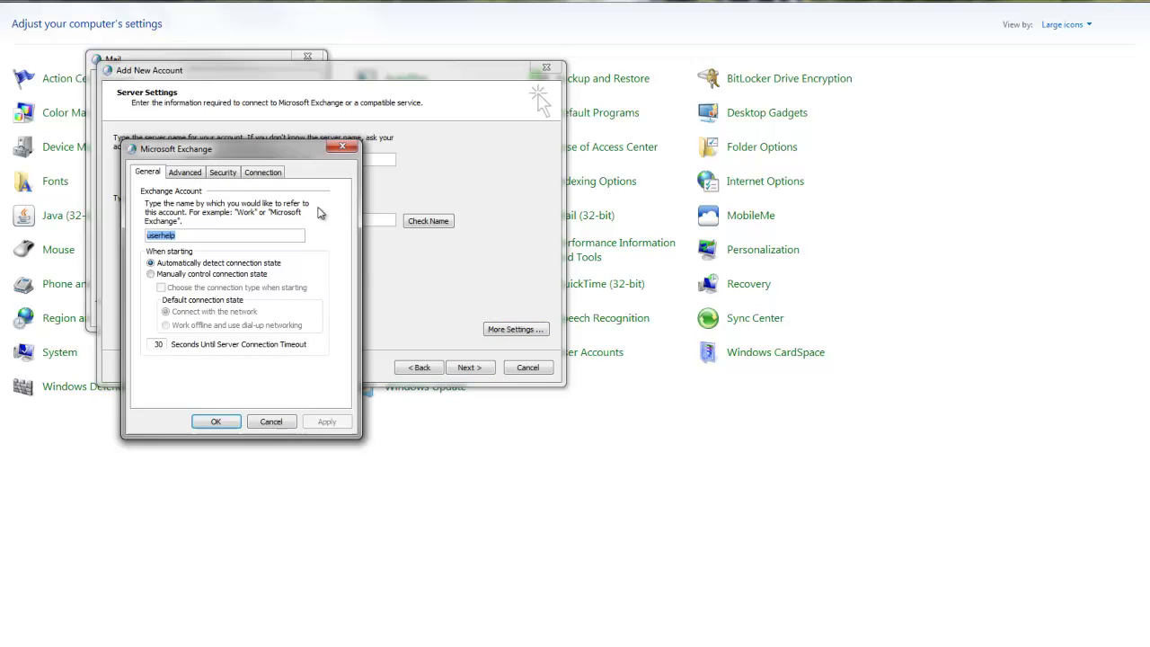
{"action": "left_click", "coordinate": [252, 176]}
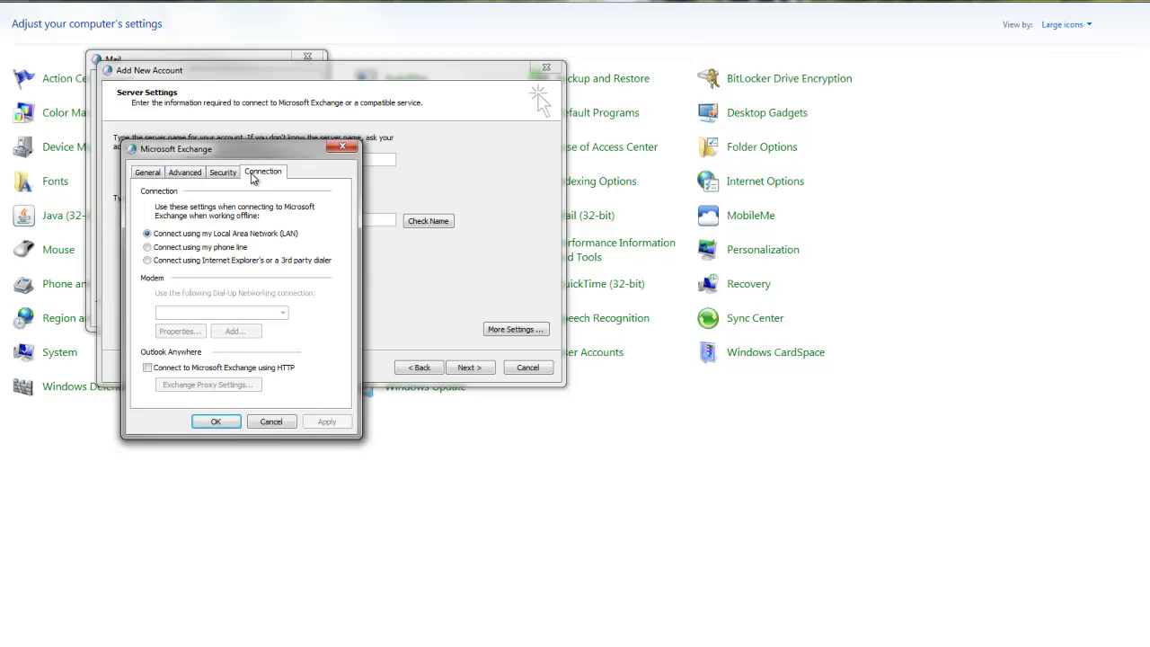
{"action": "left_click", "coordinate": [147, 368]}
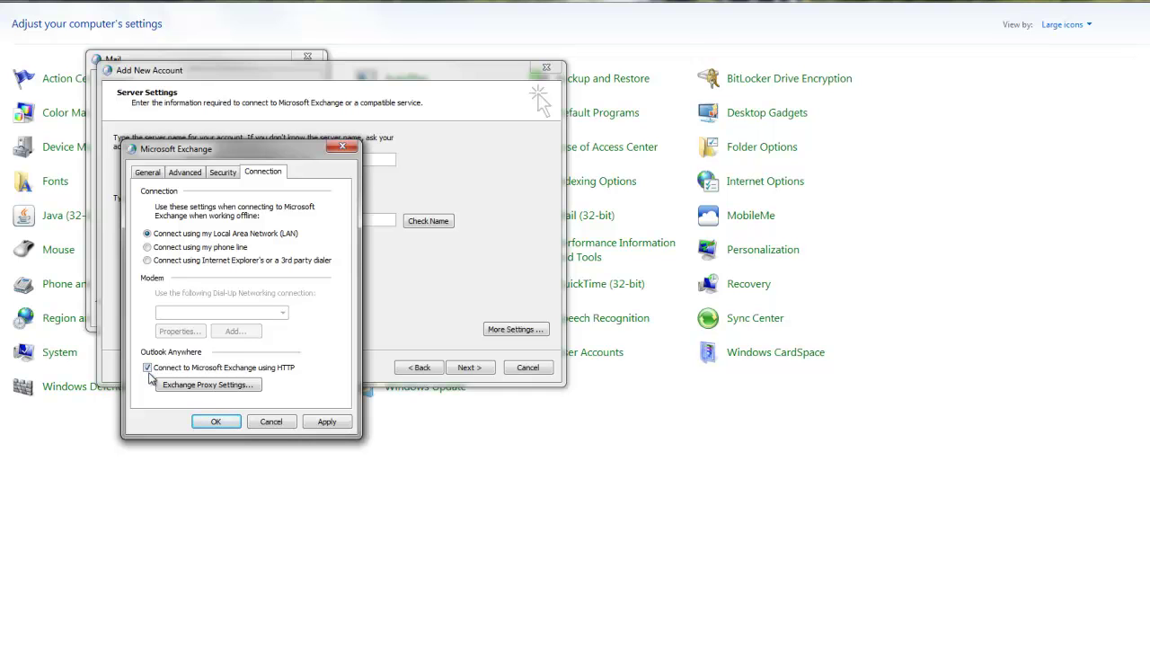
{"action": "left_click", "coordinate": [183, 388]}
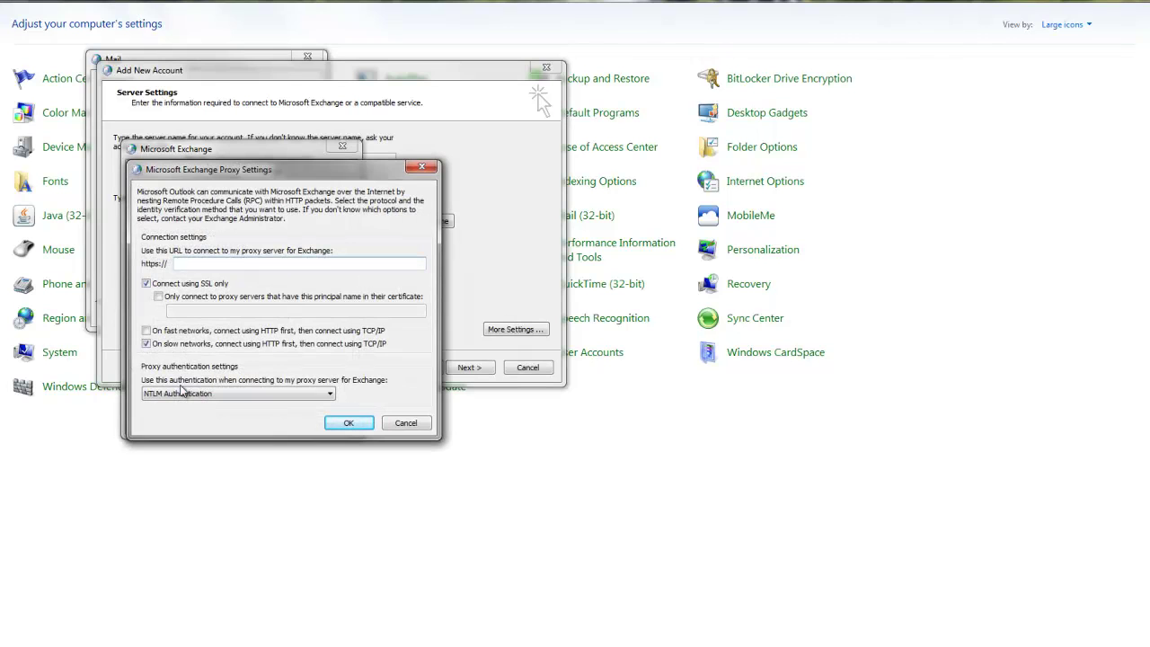
{"action": "type", "text": "uwmail.uwyo.edu"}
{"action": "left_click", "coordinate": [147, 331]}
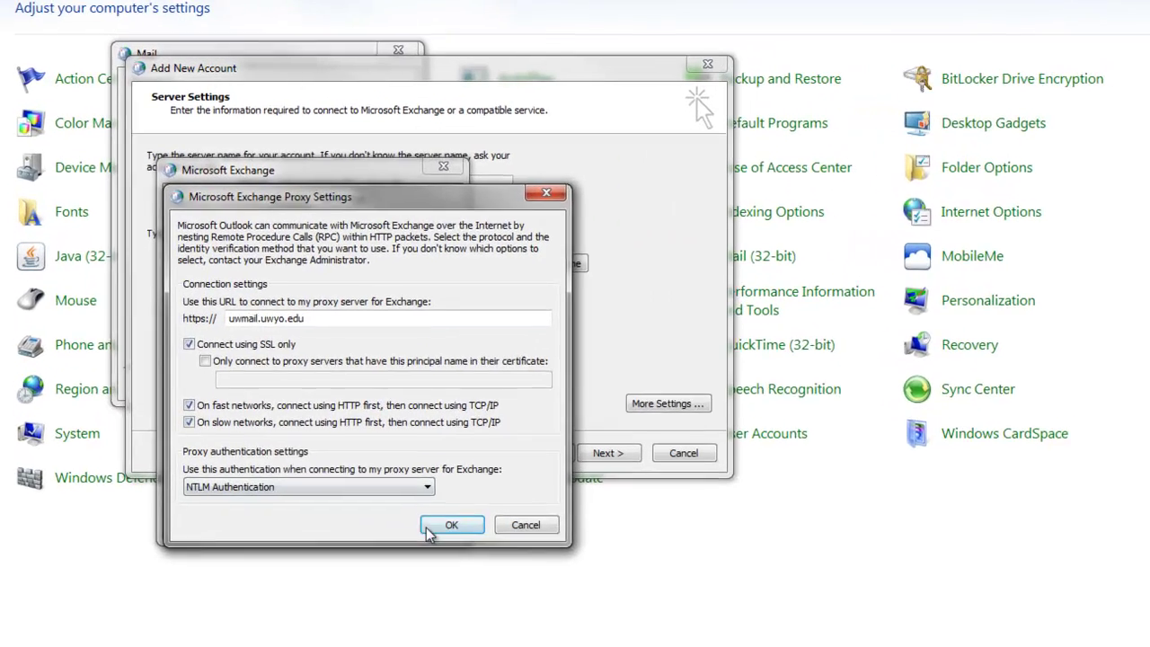
{"action": "left_click", "coordinate": [349, 422]}
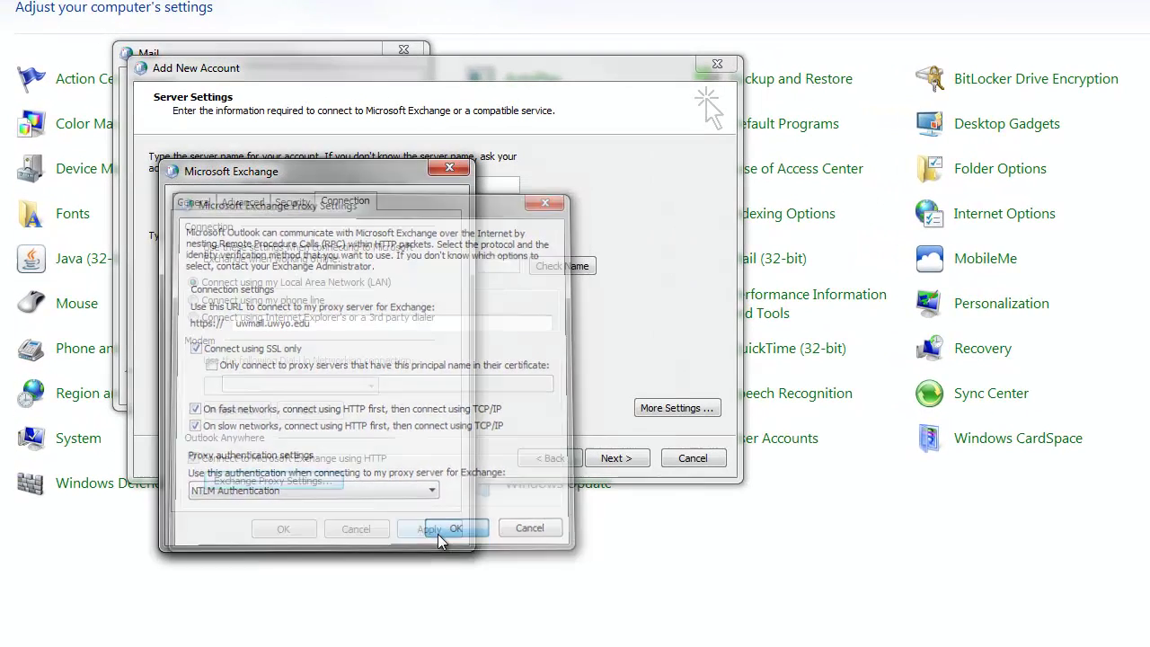
{"action": "left_click", "coordinate": [282, 530]}
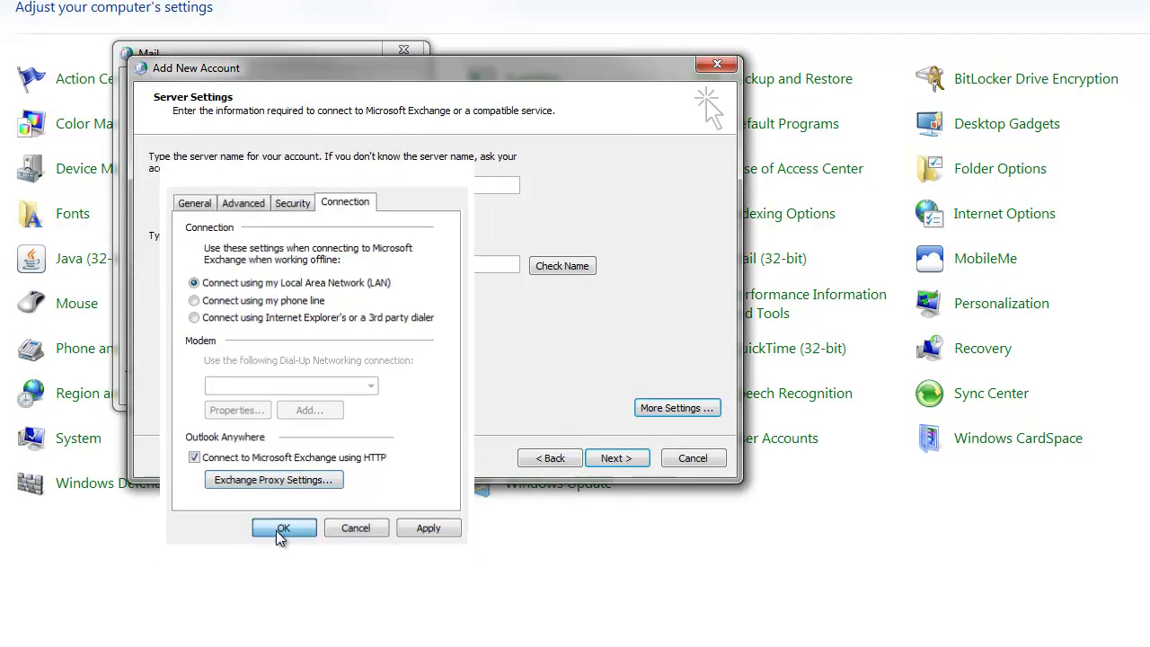
Finish the account wizard and choose Outlook Anywhere under Always use this profile.
{"action": "left_click", "coordinate": [620, 462]}
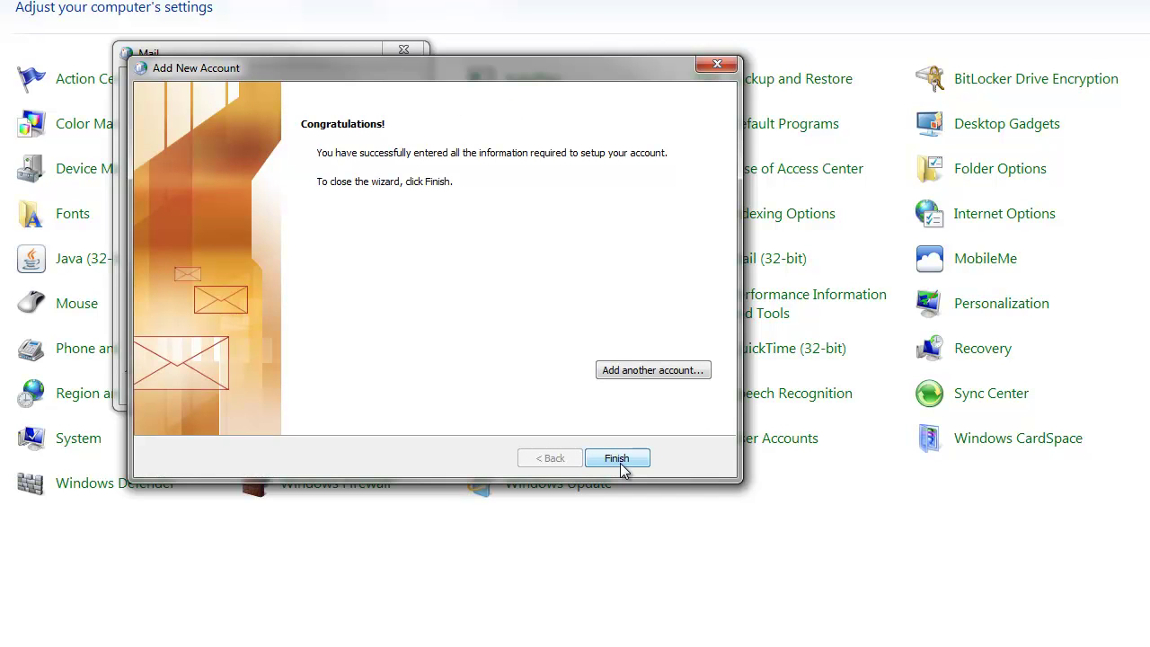
{"action": "left_click", "coordinate": [620, 460]}
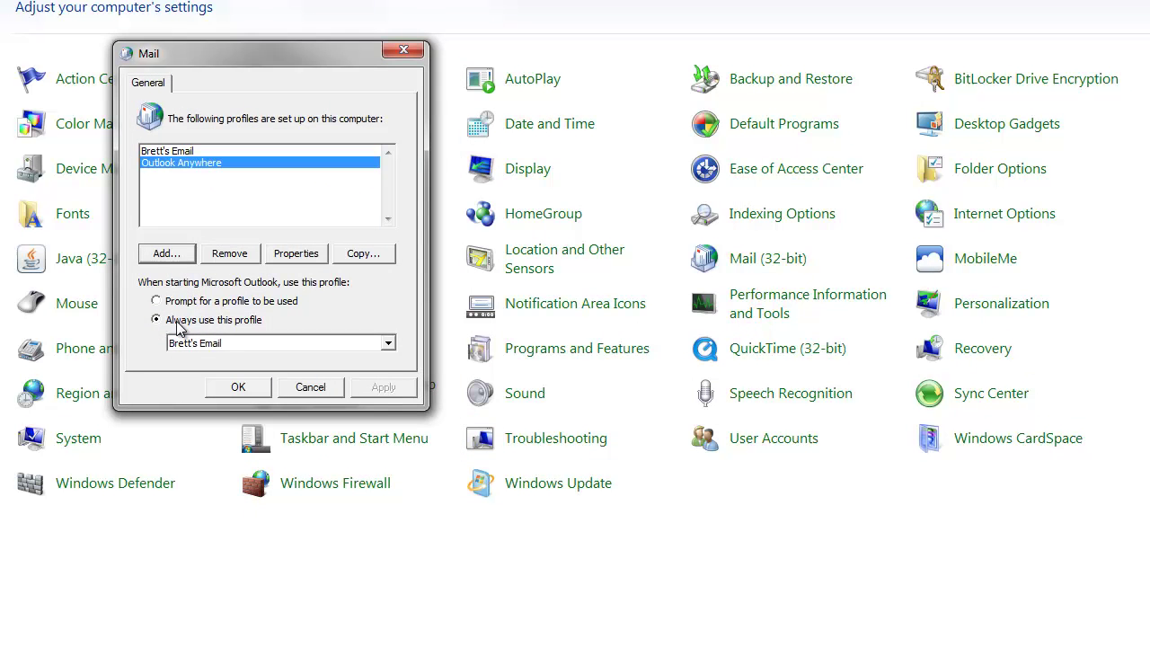
{"action": "left_click", "coordinate": [180, 321]}
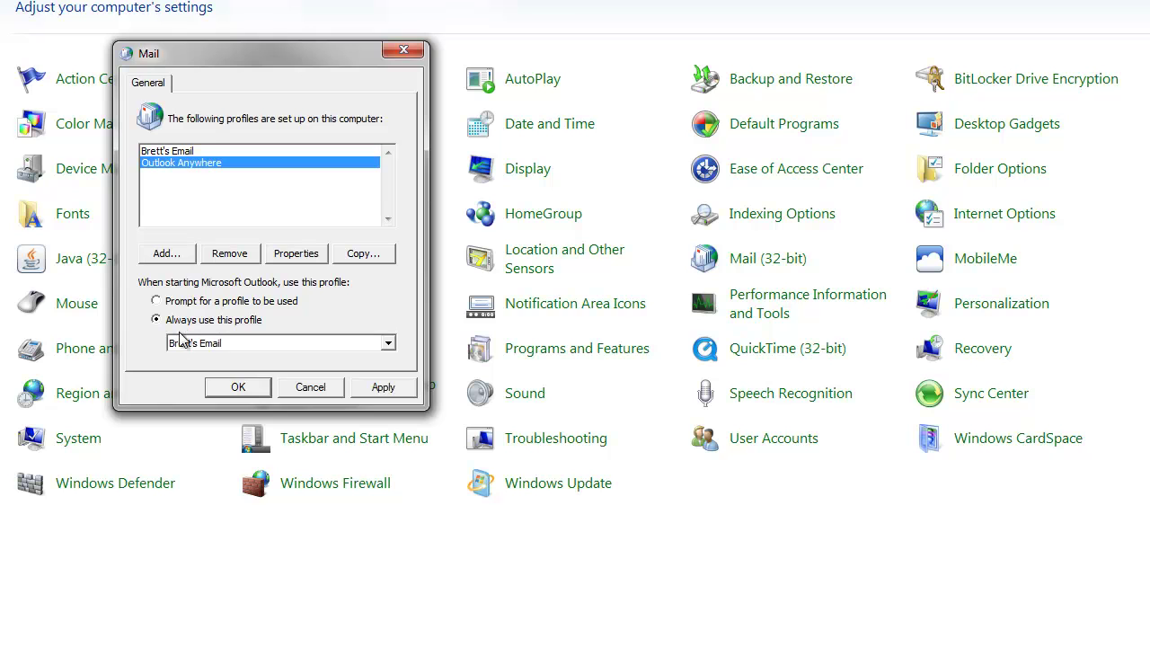
{"action": "left_click", "coordinate": [184, 344]}
{"action": "left_click", "coordinate": [182, 372]}
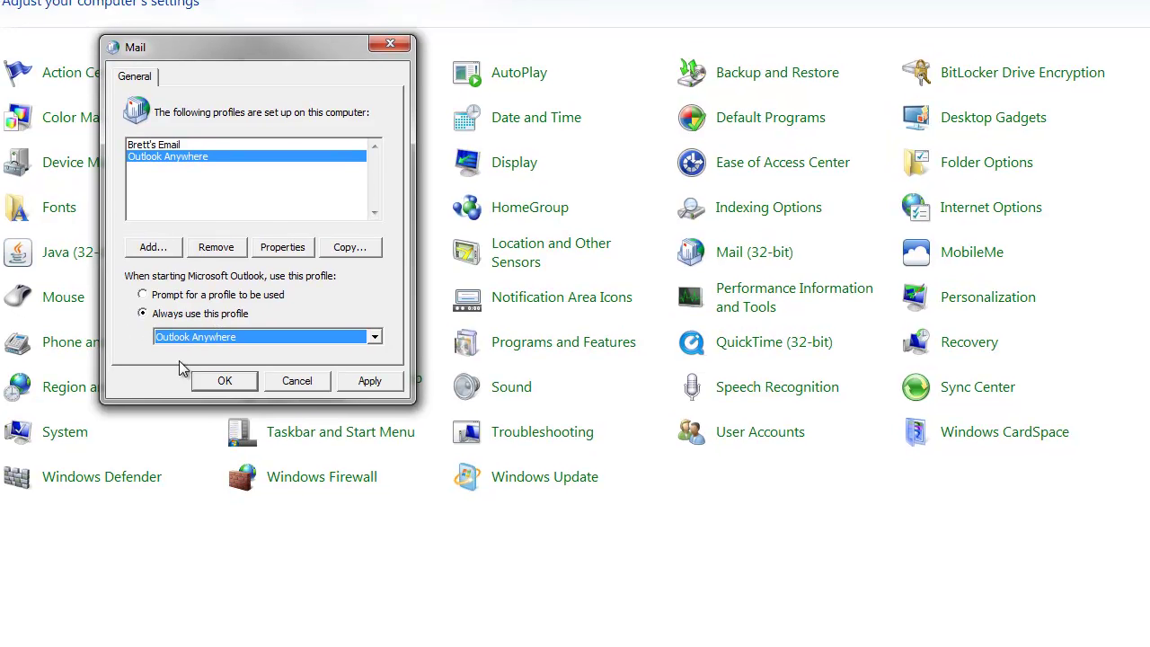
Save the profile choice and launch Microsoft Outlook 2010 on the new profile.
{"action": "left_click", "coordinate": [224, 381]}
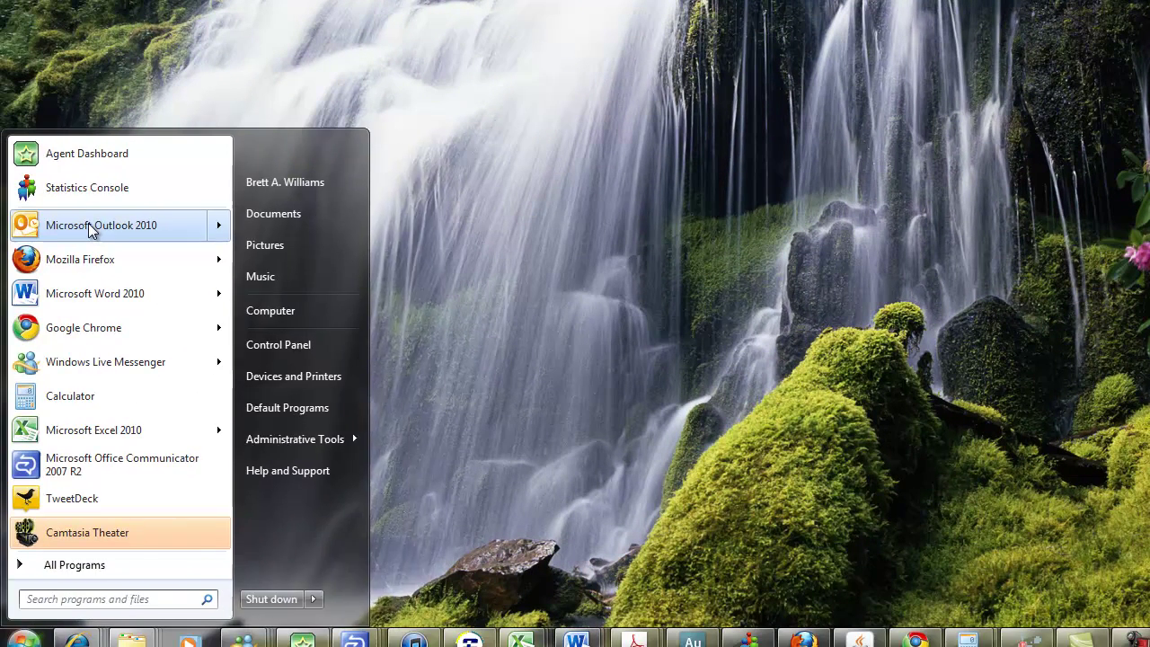
{"action": "left_click", "coordinate": [90, 227]}
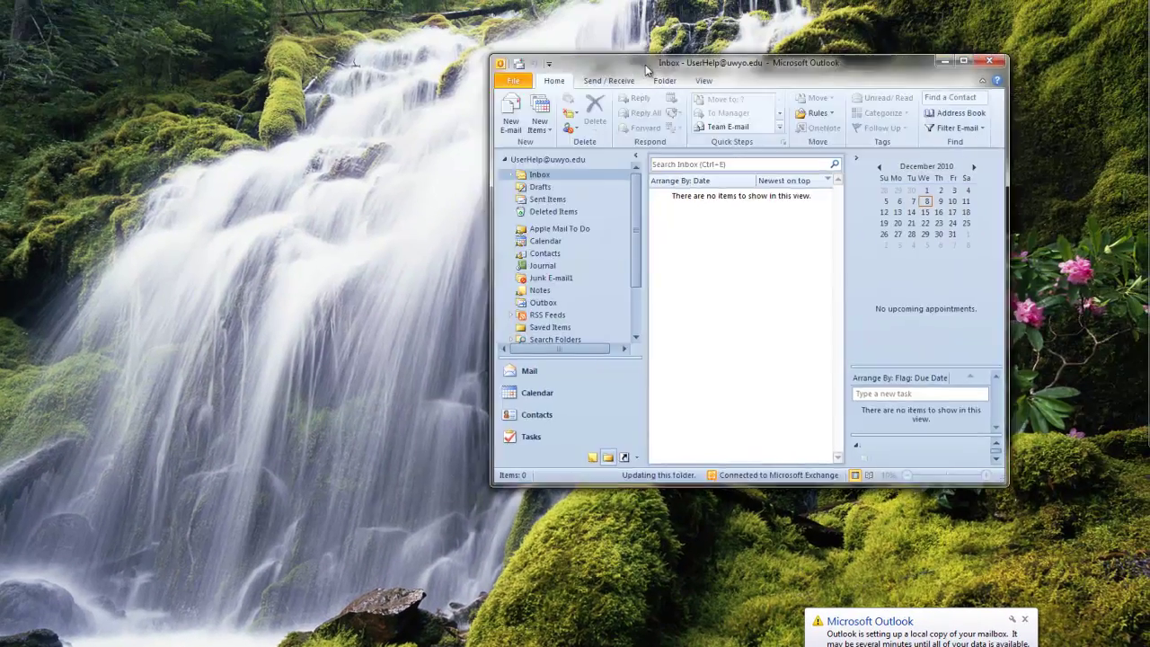
Maximize the Outlook window and dismiss the mailbox setup notification.
{"action": "left_click_drag", "start_coordinate": [941, 61], "coordinate": [761, 88]}
{"action": "left_click", "coordinate": [778, 84]}
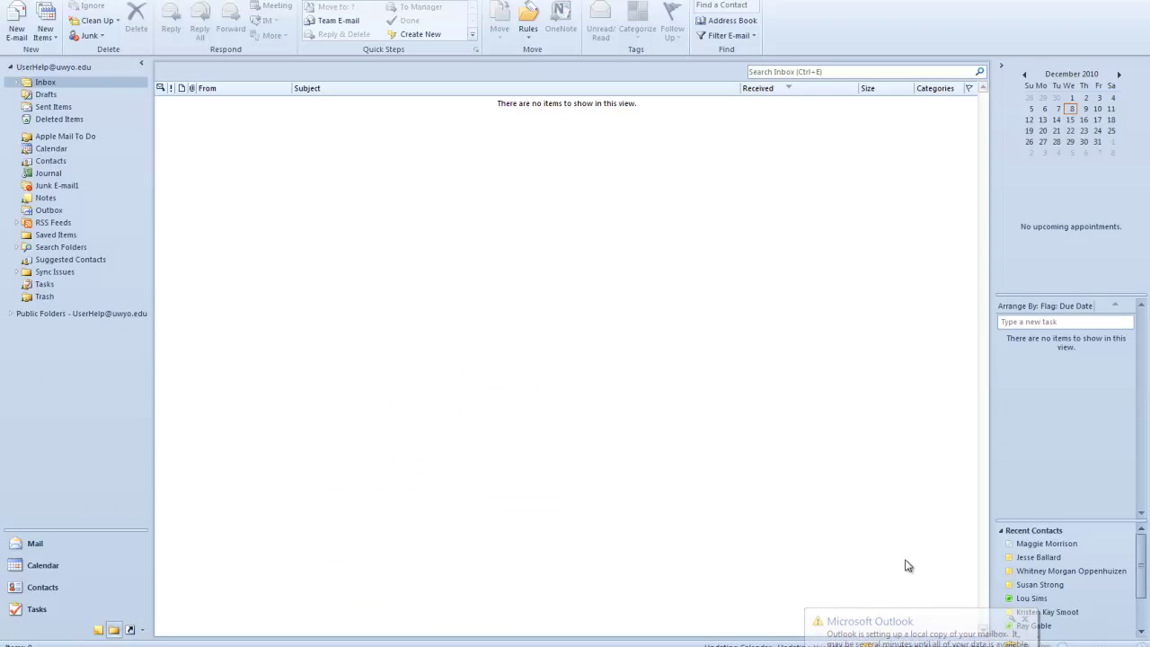
{"action": "left_click", "coordinate": [1027, 620]}
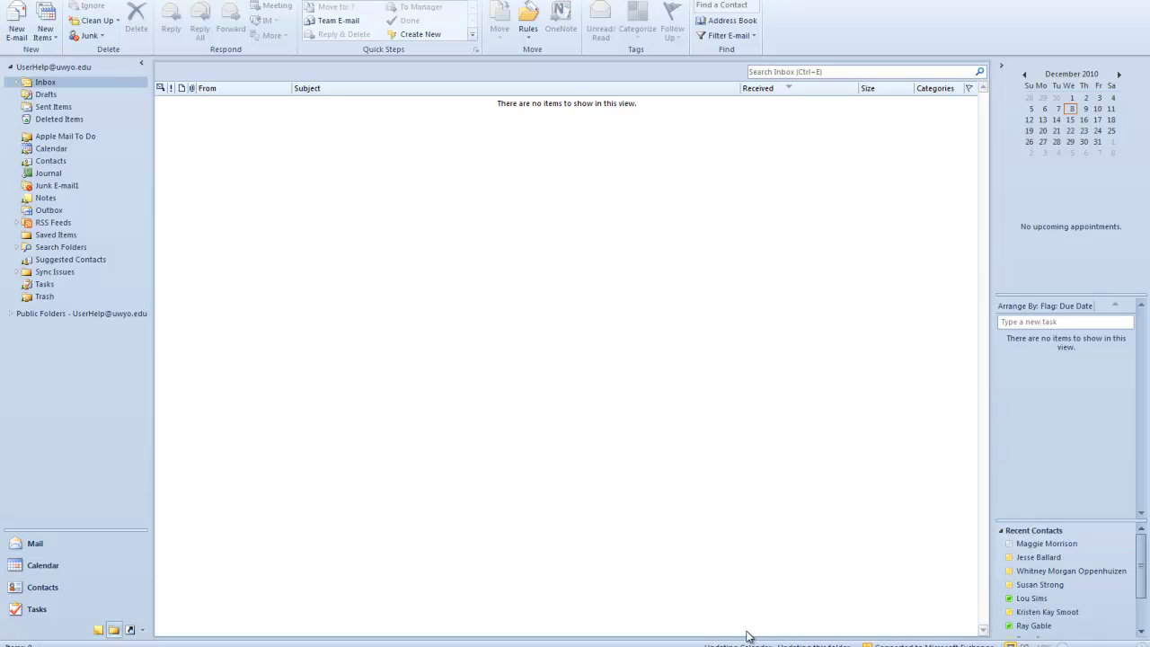